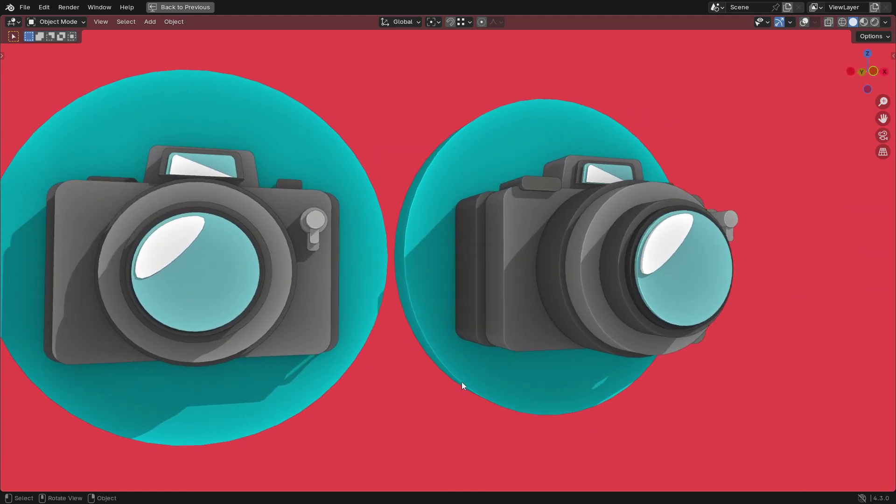
{"action": "key", "text": "KP_5"}
{"action": "middle_click_drag", "start_coordinate": [447, 416], "coordinate": [366, 421]}
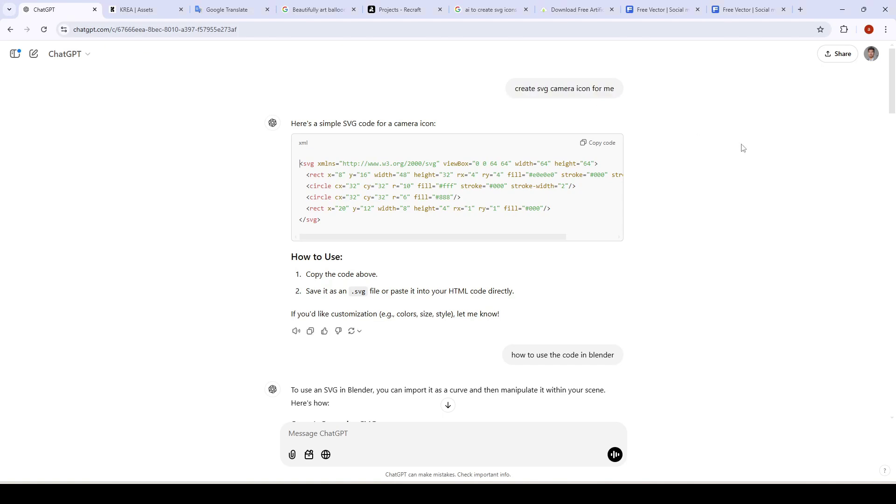
Put ChatGPT's camera icon SVG code into a new Notepad document and save it as Icon.svg in Documents\svg
{"action": "scroll", "coordinate": [892, 65], "scroll_direction": "down", "scroll_amount": 1}
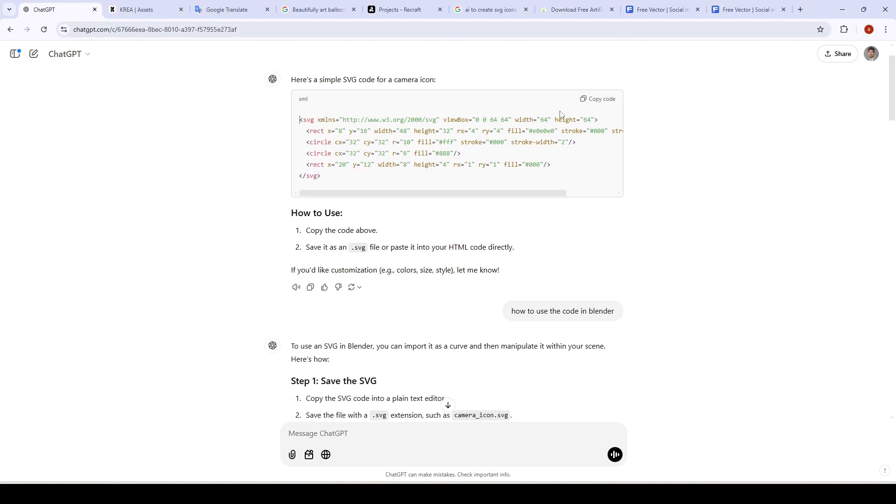
{"action": "scroll", "coordinate": [891, 103], "scroll_direction": "down", "scroll_amount": 2}
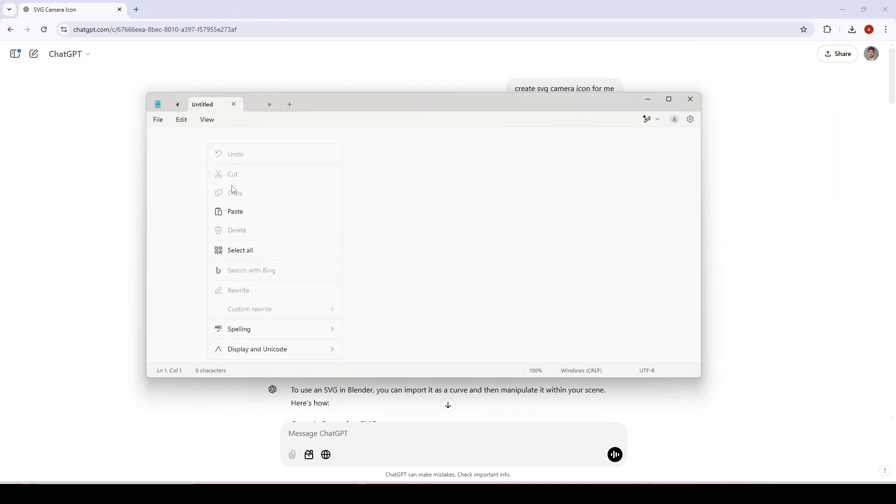
{"action": "left_click", "coordinate": [235, 211]}
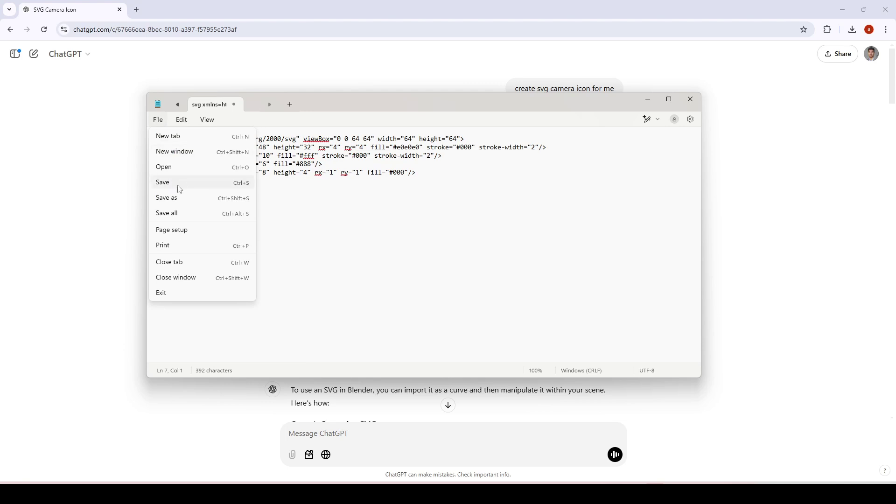
{"action": "key", "text": "ctrl+s"}
{"action": "type", "text": "Icon.svg"}
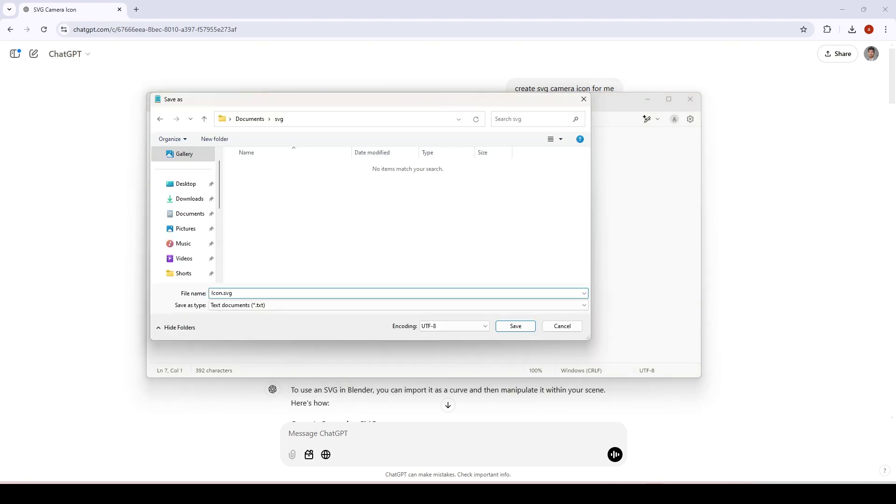
{"action": "left_click", "coordinate": [516, 326]}
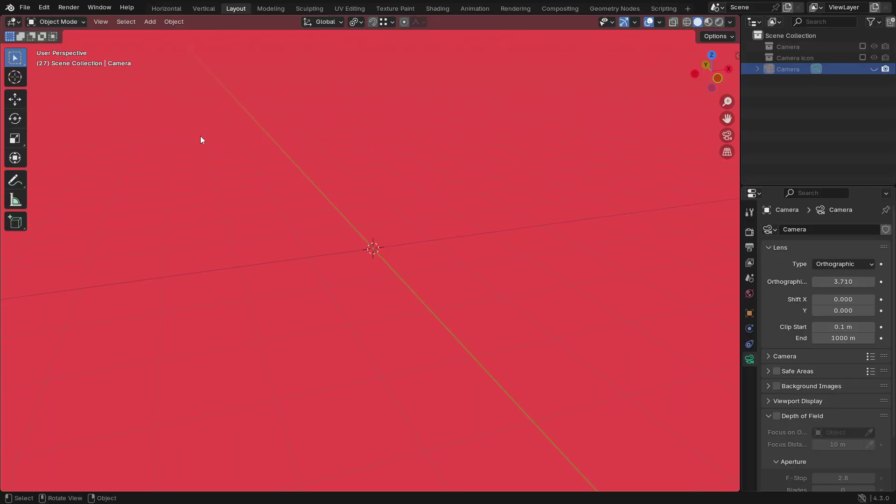
In Blender, import Icon.svg from Documents\svg as Scalable Vector Graphics
{"action": "left_click", "coordinate": [25, 8]}
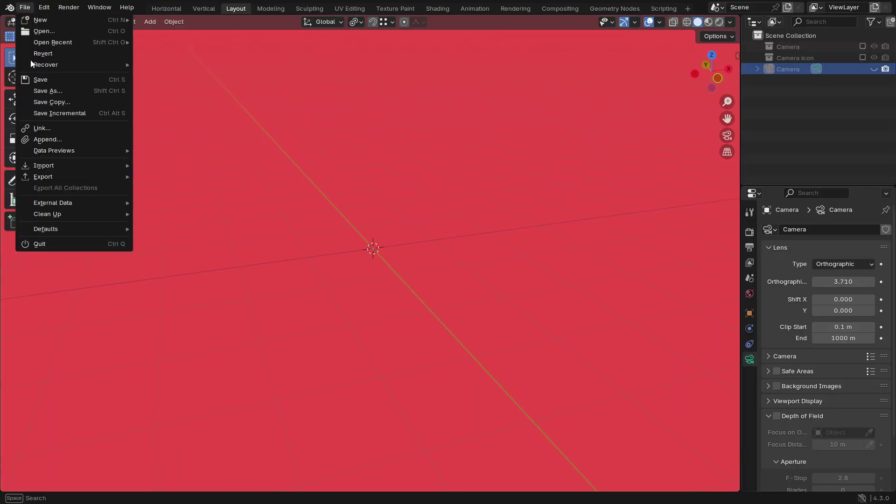
{"action": "mouse_move", "coordinate": [64, 167]}
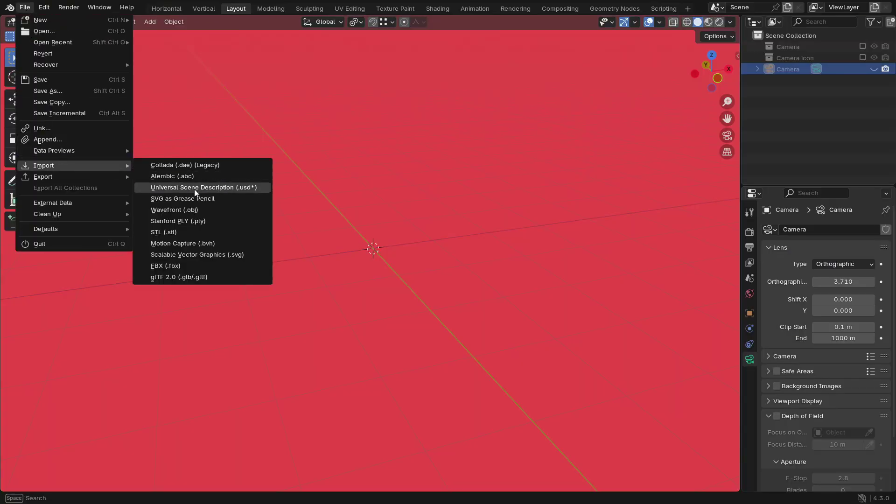
{"action": "left_click", "coordinate": [194, 255]}
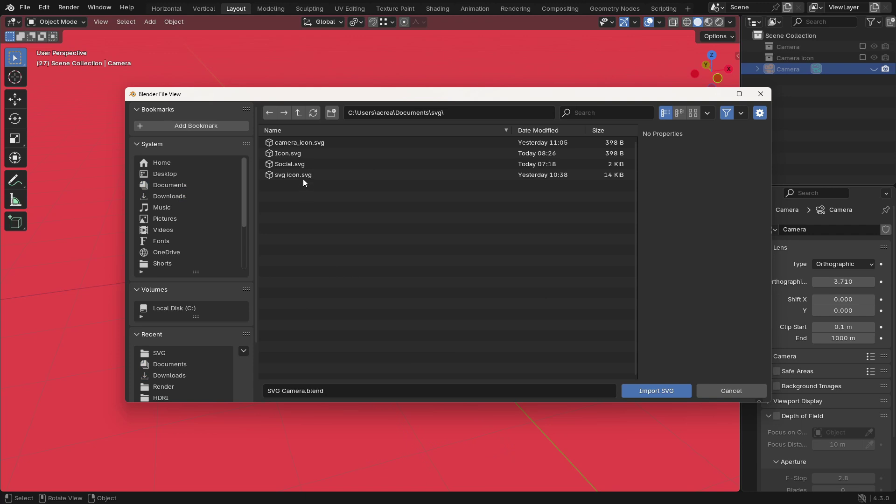
{"action": "left_click", "coordinate": [285, 154]}
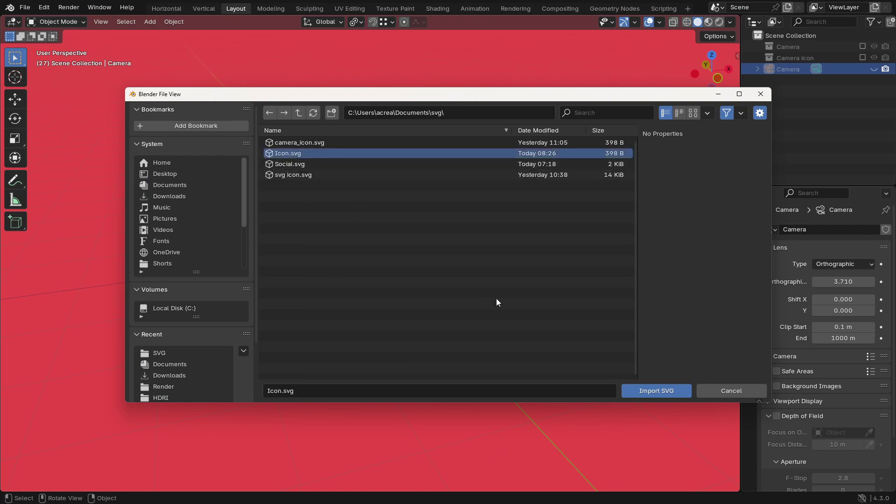
{"action": "left_click", "coordinate": [647, 390]}
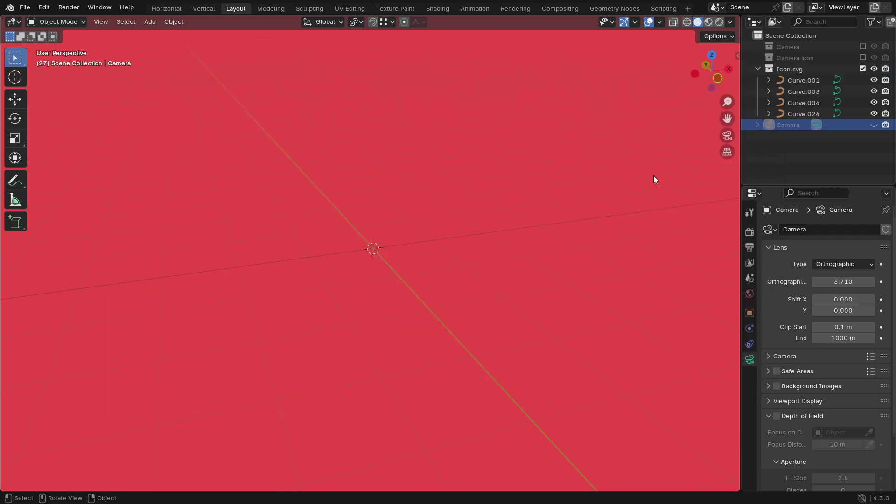
Frame the imported Icon.svg curves and examine their flat shapes from several angles
{"action": "left_click", "coordinate": [804, 92]}
{"action": "key", "text": "KP_Decimal"}
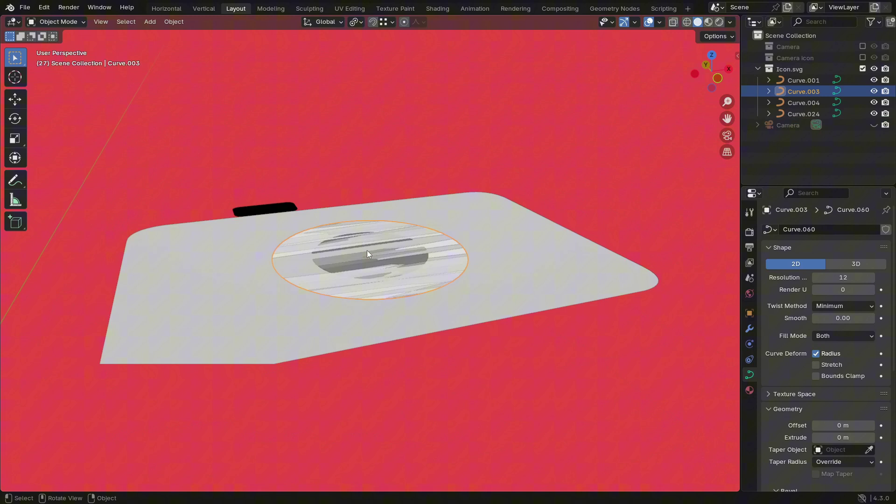
{"action": "middle_click_drag", "start_coordinate": [352, 246], "coordinate": [427, 270]}
{"action": "middle_click_drag", "start_coordinate": [426, 271], "coordinate": [477, 243]}
{"action": "left_click_drag", "start_coordinate": [802, 82], "coordinate": [801, 115]}
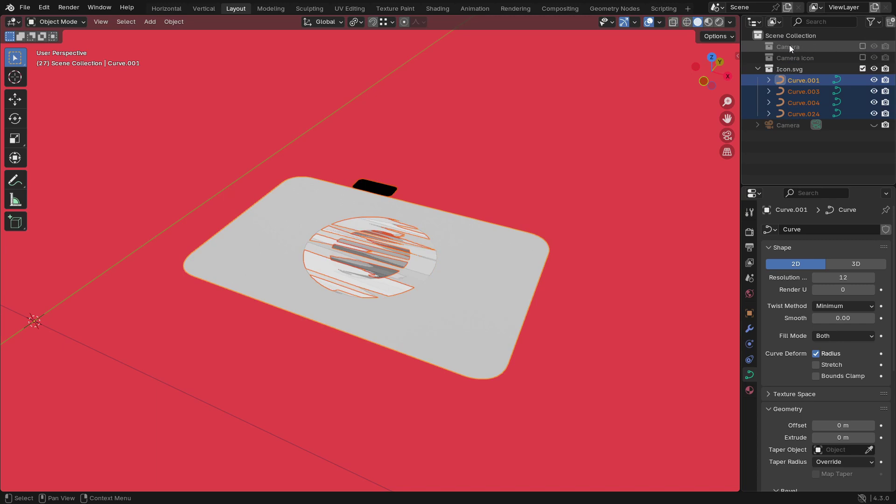
{"action": "middle_click_drag", "start_coordinate": [394, 251], "coordinate": [338, 234]}
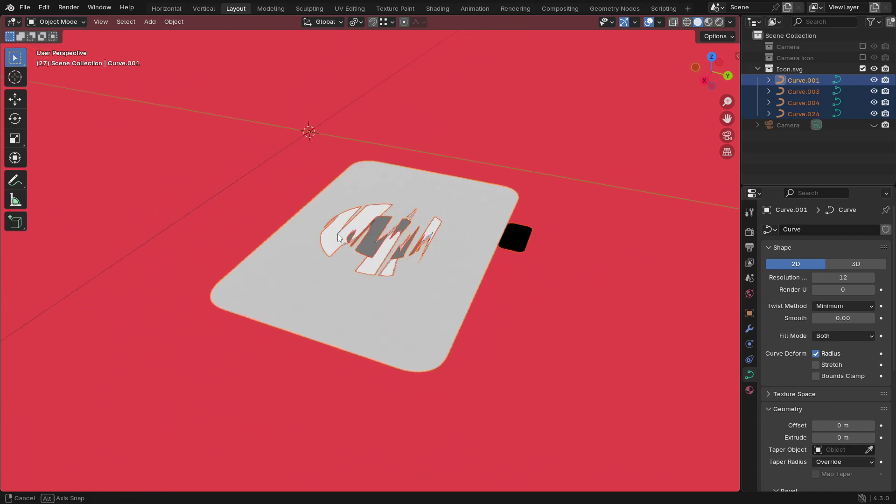
{"action": "left_click", "coordinate": [442, 296]}
{"action": "middle_click_drag", "start_coordinate": [442, 296], "coordinate": [420, 275]}
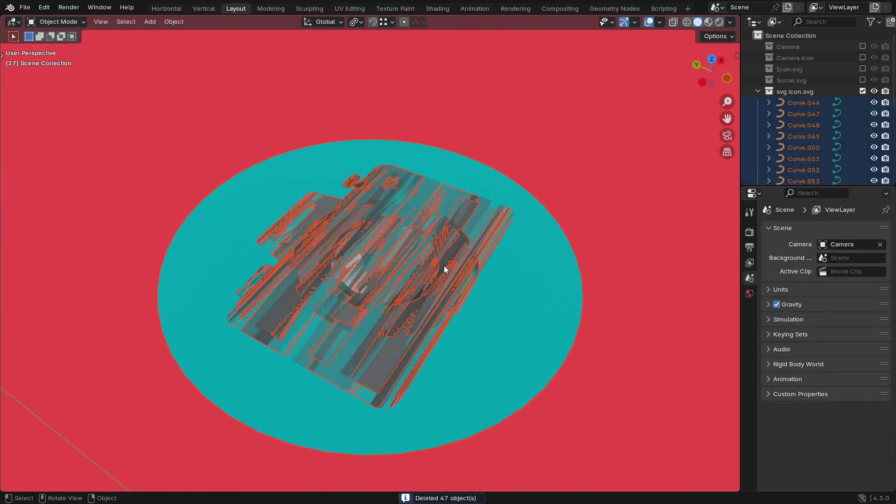
Select all curves of the svg icon.svg camera artwork and set their Extrude to 0.003 m together
{"action": "middle_click_drag", "start_coordinate": [444, 265], "coordinate": [469, 268]}
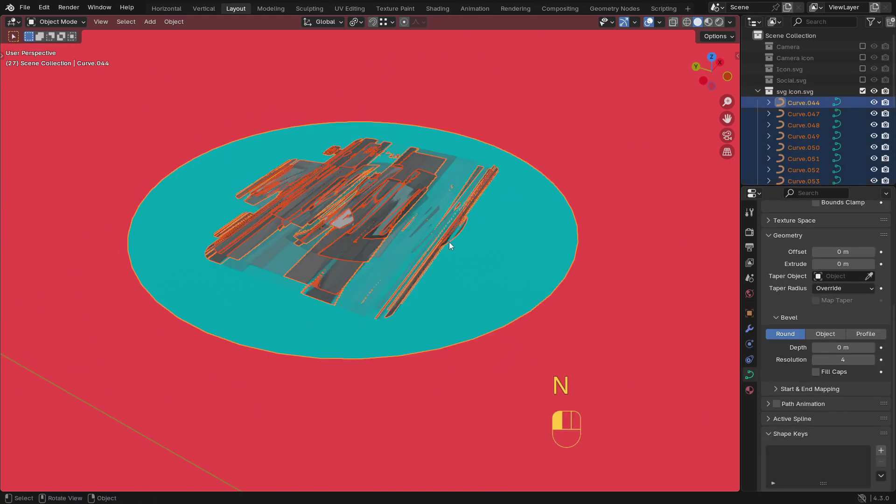
{"action": "left_click", "coordinate": [449, 241]}
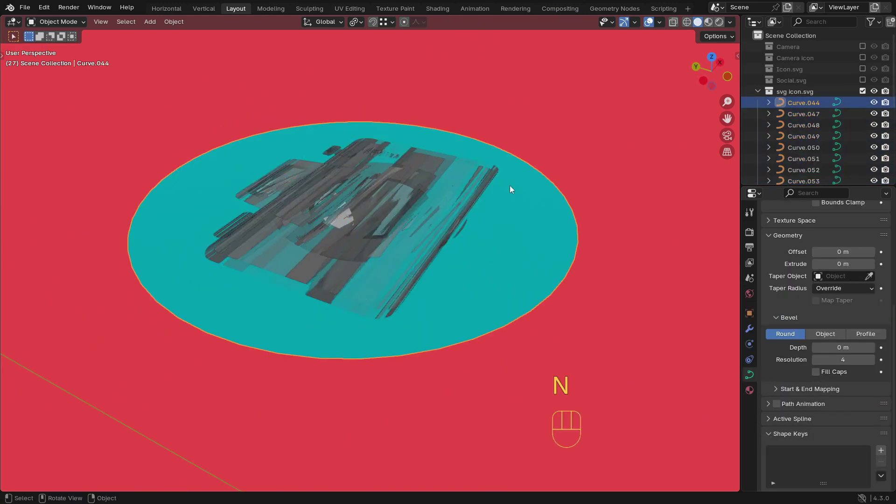
{"action": "left_click", "coordinate": [217, 243]}
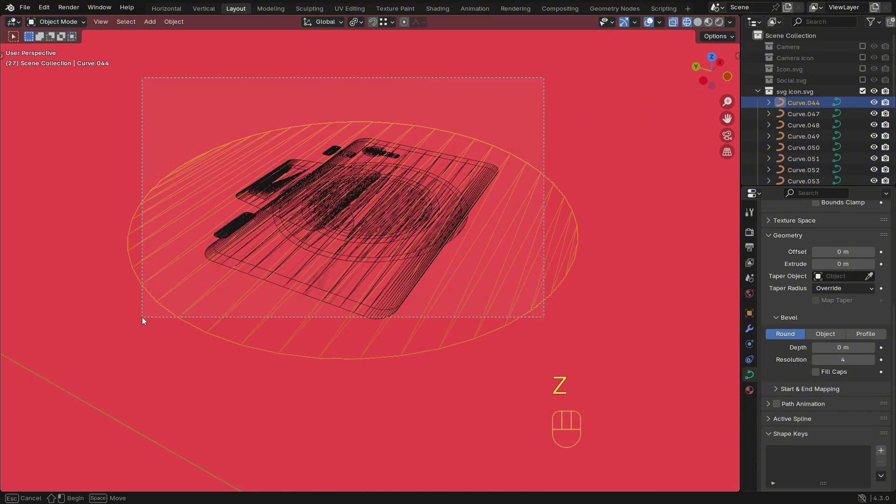
{"action": "left_click_drag", "start_coordinate": [142, 318], "coordinate": [142, 317]}
{"action": "key", "text": "z"}
{"action": "left_click", "coordinate": [542, 330]}
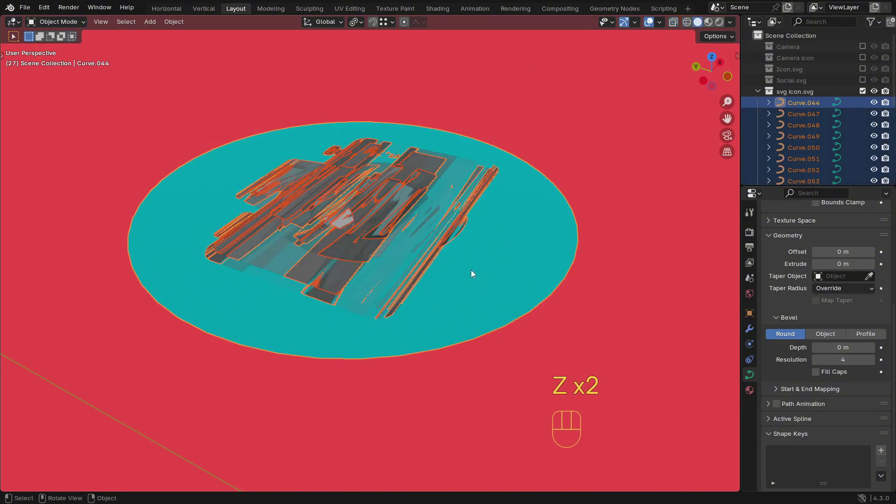
{"action": "key", "text": "alt"}
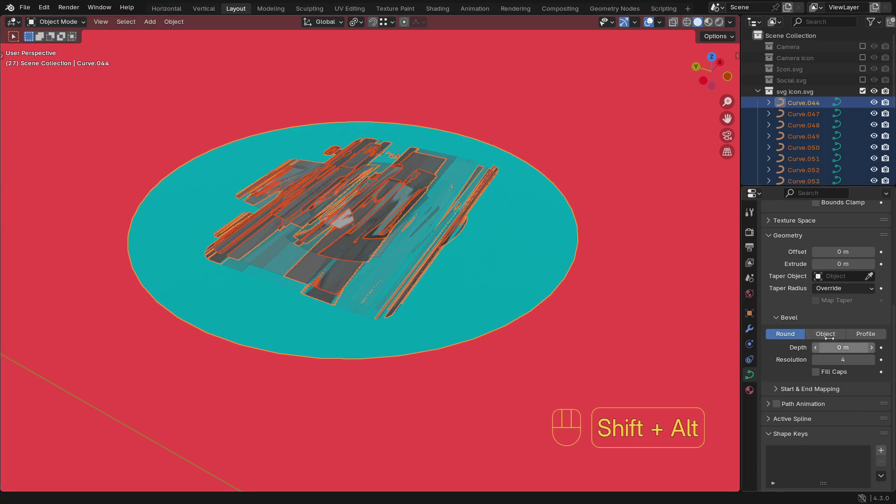
{"action": "mouse_move", "coordinate": [843, 264]}
{"action": "left_mouse_down", "text": "alt+shift"}
{"action": "mouse_move", "coordinate": [877, 264]}
{"action": "mouse_move", "coordinate": [848, 263]}
{"action": "left_mouse_up", "text": "alt+shift"}
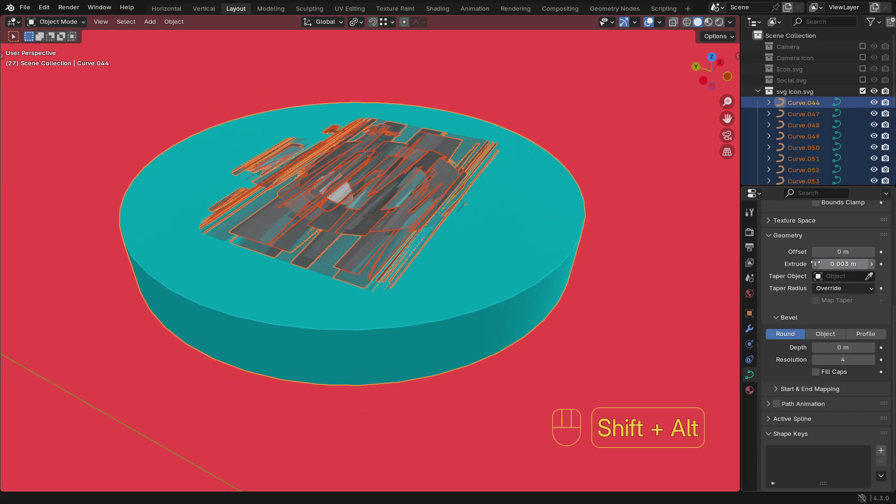
In front view, lower the teal background disc along Z by about 0.006 m and another 0.01425 m, clear of the camera parts
{"action": "left_click", "coordinate": [361, 251]}
{"action": "key", "text": "KP_1"}
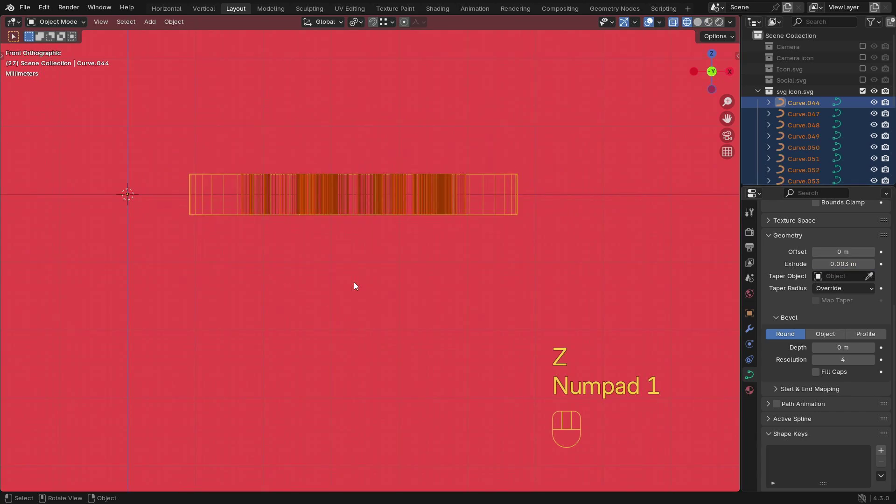
{"action": "scroll", "coordinate": [360, 267], "scroll_direction": "up", "scroll_amount": 1}
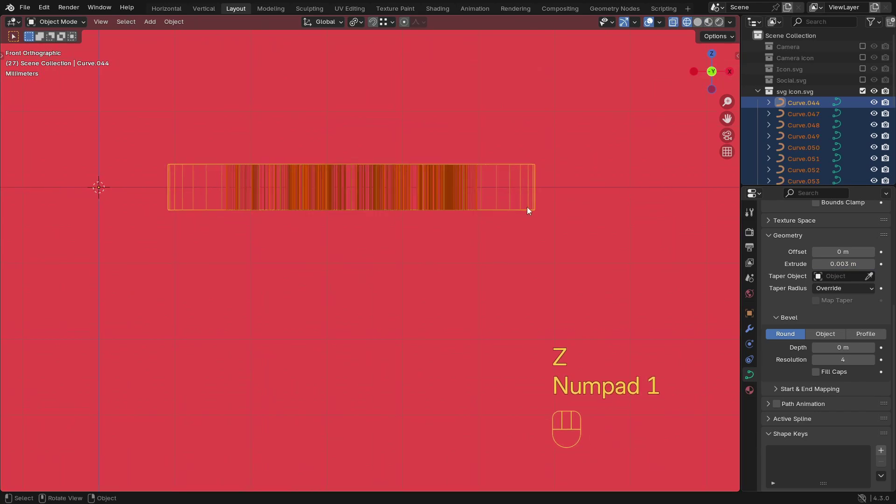
{"action": "left_click", "coordinate": [514, 202]}
{"action": "key", "text": "g"}
{"action": "key", "text": "z"}
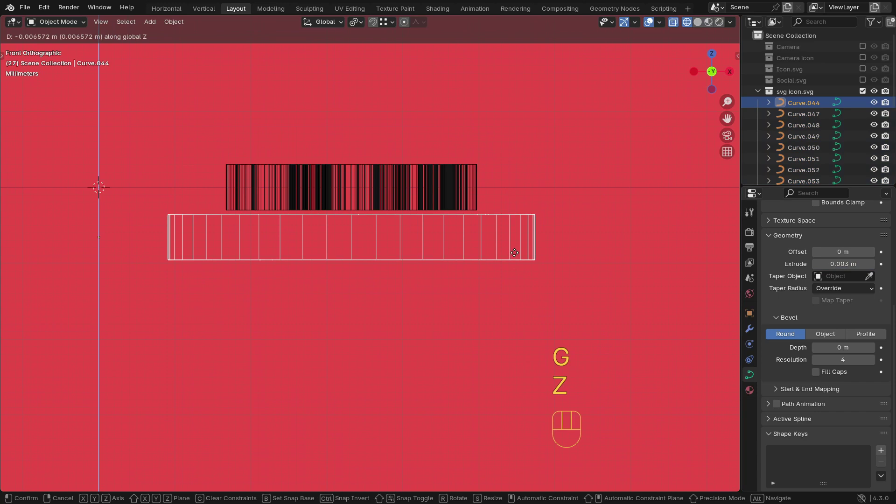
{"action": "left_click", "coordinate": [516, 249]}
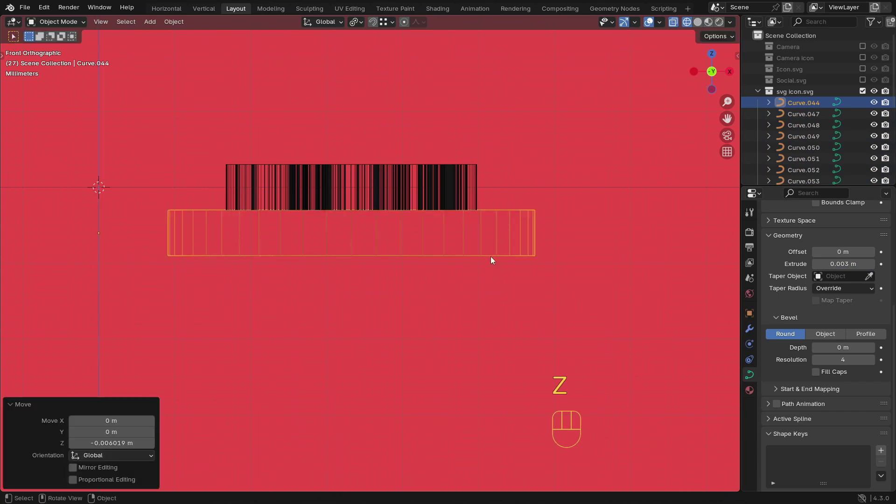
{"action": "key", "text": "g"}
{"action": "key", "text": "z"}
{"action": "left_click", "coordinate": [478, 208]}
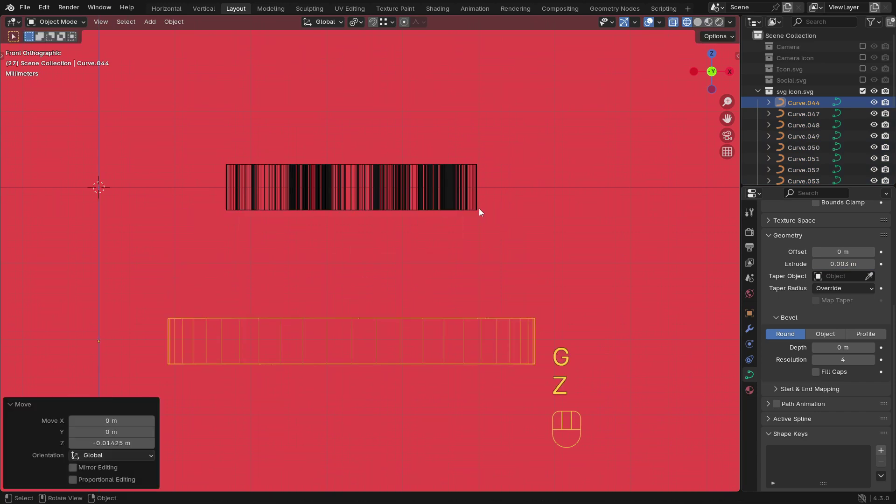
Lower the dark outer camera body plate about 0.0143 m along Z, snapping it onto the top of the teal disc
{"action": "left_click", "coordinate": [475, 206]}
{"action": "middle_click_drag", "start_coordinate": [472, 209], "coordinate": [460, 242]}
{"action": "key", "text": "z"}
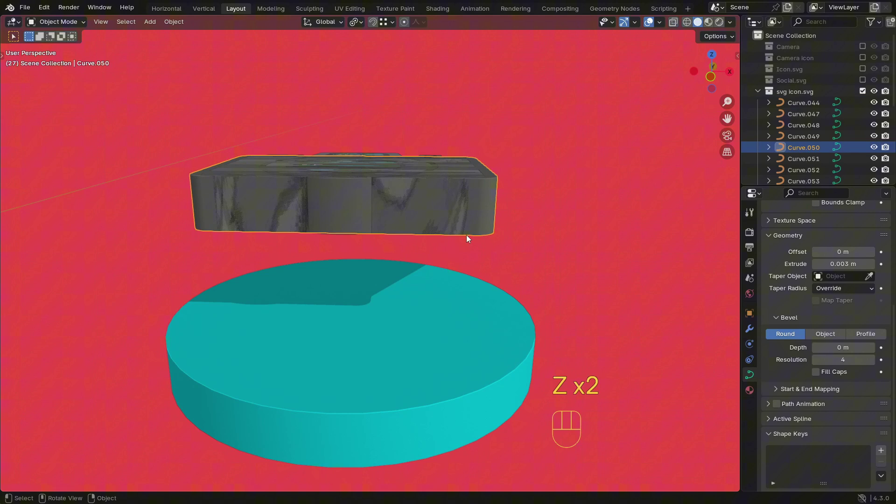
{"action": "key", "text": "g"}
{"action": "key", "text": "z"}
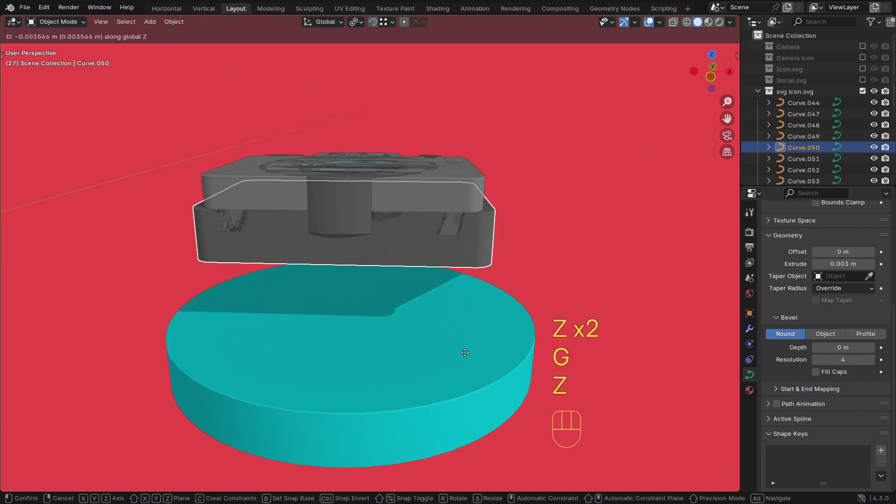
{"action": "key", "text": "ctrl"}
{"action": "left_click", "coordinate": [496, 380], "text": "ctrl"}
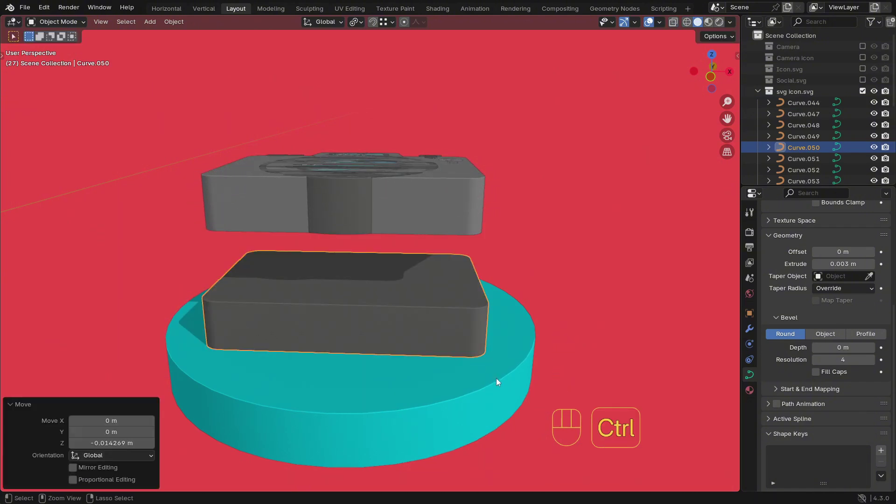
Lower the lighter camera body plate about 0.0083 m along Z, snapping it onto the dark plate
{"action": "left_click", "coordinate": [468, 224]}
{"action": "key", "text": "g"}
{"action": "key", "text": "z"}
{"action": "key", "text": "ctrl"}
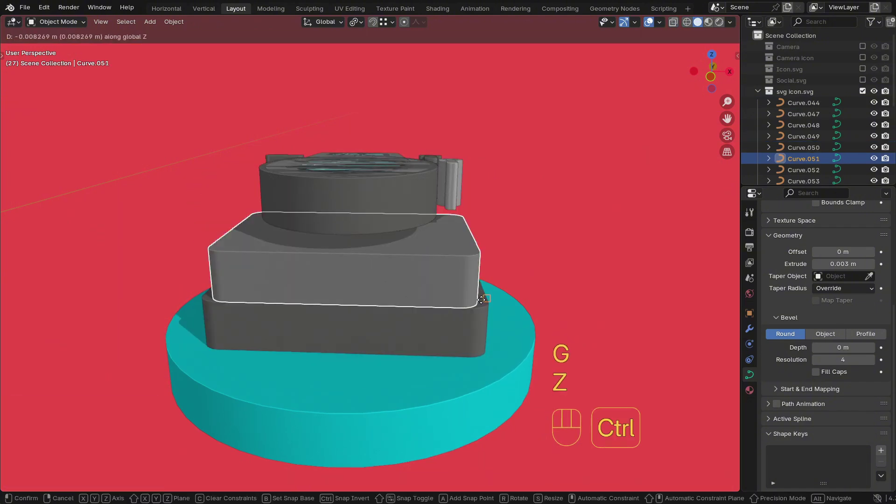
{"action": "left_click", "coordinate": [482, 299]}
Lower the large dark lens cylinder along Z, snapping it onto the lighter camera body plate
{"action": "left_click", "coordinate": [417, 219]}
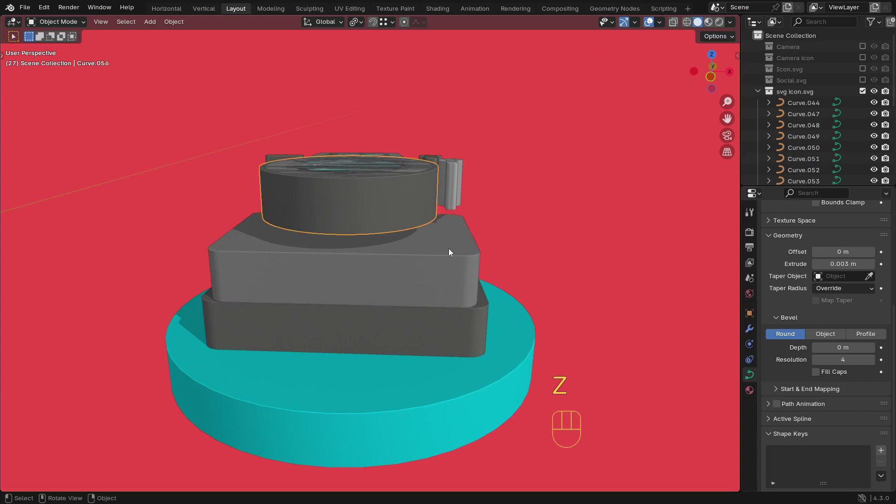
{"action": "key", "text": "g"}
{"action": "key", "text": "z"}
{"action": "key", "text": "ctrl"}
{"action": "left_click", "coordinate": [467, 256], "text": "ctrl"}
Lower the small outer knob cylinder beside the lens along Z, snapping it onto the camera body
{"action": "middle_click_drag", "start_coordinate": [466, 256], "coordinate": [555, 253]}
{"action": "middle_click_drag", "start_coordinate": [407, 250], "coordinate": [385, 229], "text": "ctrl"}
{"action": "middle_click_drag", "start_coordinate": [418, 194], "coordinate": [444, 240], "text": "shift"}
{"action": "left_click", "coordinate": [416, 267]}
{"action": "middle_click_drag", "start_coordinate": [416, 267], "coordinate": [384, 266], "text": "shift"}
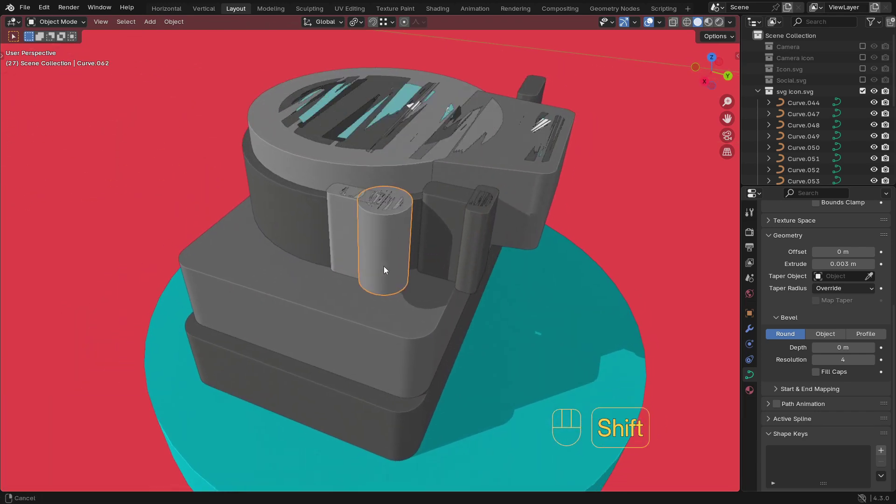
{"action": "key", "text": "g"}
{"action": "key", "text": "z"}
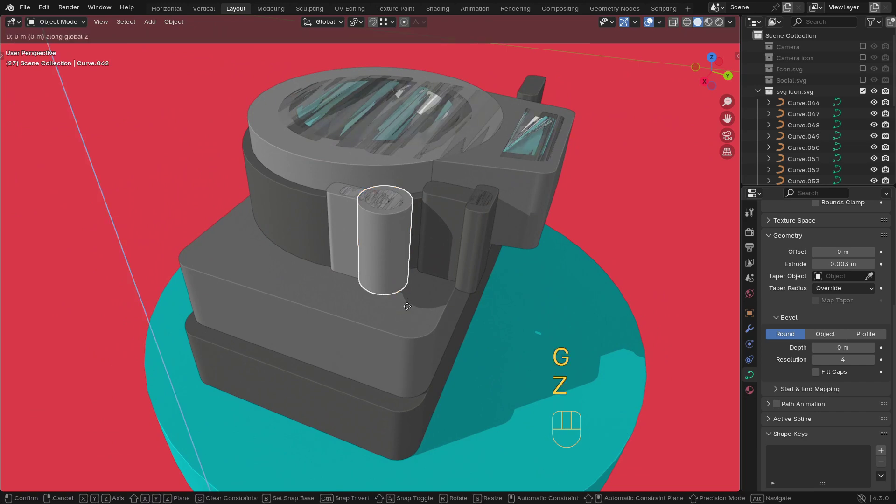
{"action": "left_click", "coordinate": [432, 323], "text": "ctrl"}
Lower the light block beside the knob cylinders about 0.0023 m along Z, snapping it onto the camera body
{"action": "left_click", "coordinate": [474, 262]}
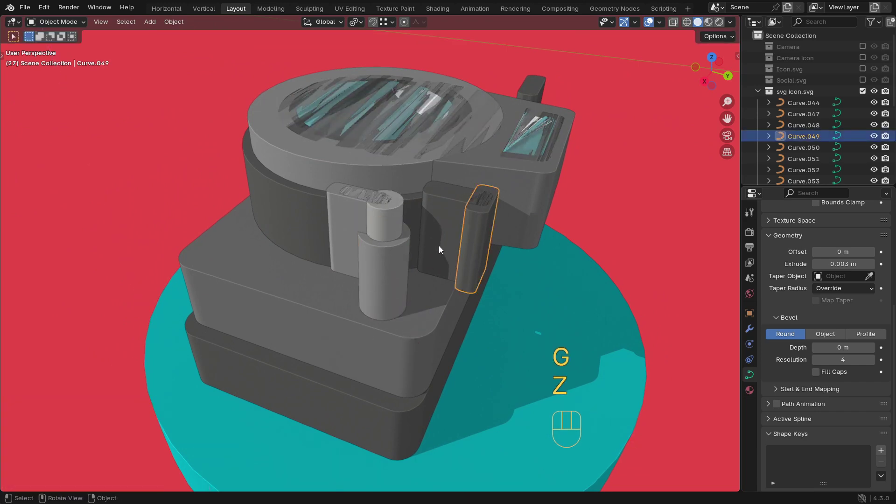
{"action": "key", "text": "g"}
{"action": "key", "text": "z"}
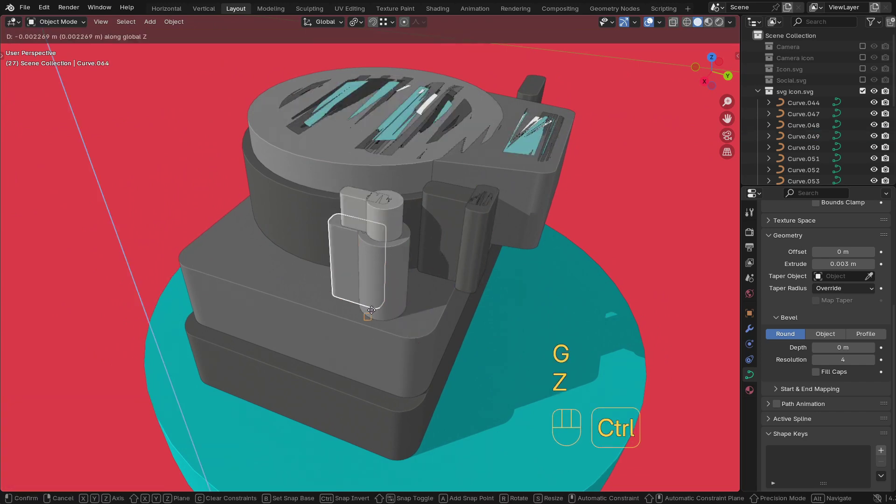
{"action": "left_click", "coordinate": [365, 319], "text": "ctrl"}
Lower the wide knob cylinder 0.001 m along Z into the camera body plate
{"action": "scroll", "coordinate": [375, 223], "scroll_direction": "up", "scroll_amount": 2}
{"action": "middle_click_drag", "start_coordinate": [375, 223], "coordinate": [362, 283]}
{"action": "left_click", "coordinate": [383, 298]}
{"action": "key", "text": "g"}
{"action": "key", "text": "z"}
{"action": "left_click", "coordinate": [432, 372]}
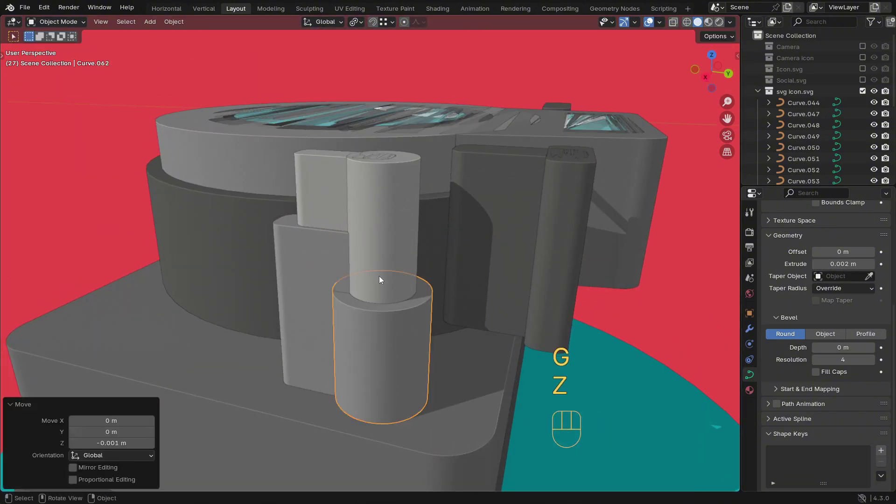
Lower the narrow knob cylinder and the small block behind it along Z onto the wider knob parts
{"action": "left_click", "coordinate": [384, 224]}
{"action": "key", "text": "g"}
{"action": "key", "text": "z"}
{"action": "left_click", "coordinate": [397, 238]}
{"action": "left_click", "coordinate": [369, 173]}
{"action": "key", "text": "g"}
{"action": "key", "text": "z"}
{"action": "left_click", "coordinate": [401, 264]}
Lower the two dark tabs on the camera's side together about 0.0115 m along Z, beside the body plates
{"action": "middle_click_drag", "start_coordinate": [400, 284], "coordinate": [329, 261]}
{"action": "left_click", "coordinate": [274, 263]}
{"action": "key", "text": "g"}
{"action": "key", "text": "z"}
{"action": "right_click", "coordinate": [318, 286]}
{"action": "left_click", "coordinate": [317, 289], "text": "shift"}
{"action": "key", "text": "g"}
{"action": "key", "text": "z"}
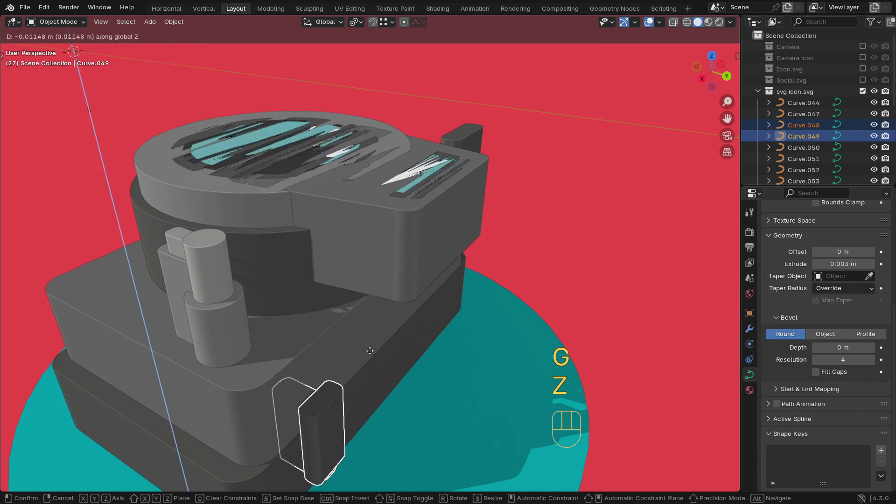
{"action": "left_click", "coordinate": [370, 350]}
Raise the teal viewfinder window along Z so it protrudes above the viewfinder housing
{"action": "middle_click_drag", "start_coordinate": [370, 350], "coordinate": [397, 313]}
{"action": "middle_click_drag", "start_coordinate": [397, 313], "coordinate": [364, 304], "text": "ctrl"}
{"action": "middle_click_drag", "start_coordinate": [365, 303], "coordinate": [439, 336]}
{"action": "left_click", "coordinate": [440, 310]}
{"action": "key", "text": "g"}
{"action": "key", "text": "z"}
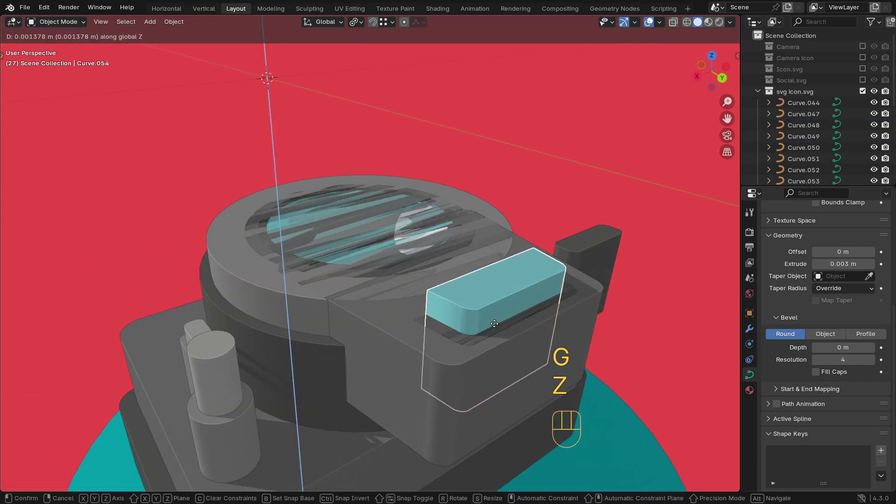
{"action": "left_click", "coordinate": [466, 331]}
Try moving the neighbouring viewfinder part along Z, and undo that move
{"action": "left_click", "coordinate": [464, 334]}
{"action": "key", "text": "g"}
{"action": "key", "text": "z"}
{"action": "left_click", "coordinate": [481, 335]}
{"action": "scroll", "coordinate": [380, 300], "scroll_direction": "down", "scroll_amount": 3}
{"action": "key", "text": "ctrl+z"}
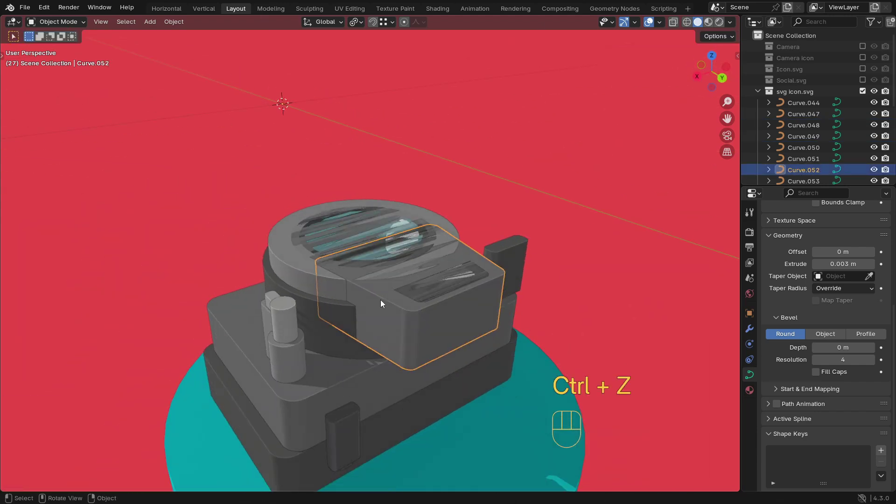
{"action": "key", "text": "ctrl+z"}
{"action": "key", "text": "ctrl+z"}
Lower the base disc, body plates, lower lens cylinder, knobs and side tabs together about 0.0047 m along Z
{"action": "middle_click_drag", "start_coordinate": [380, 300], "coordinate": [409, 327]}
{"action": "scroll", "coordinate": [409, 326], "scroll_direction": "down", "scroll_amount": 2}
{"action": "key", "text": "KP_1"}
{"action": "key", "text": "z"}
{"action": "left_click_drag", "start_coordinate": [456, 355], "coordinate": [219, 267]}
{"action": "key", "text": "g"}
{"action": "key", "text": "z"}
{"action": "left_click", "coordinate": [379, 243]}
{"action": "key", "text": "z"}
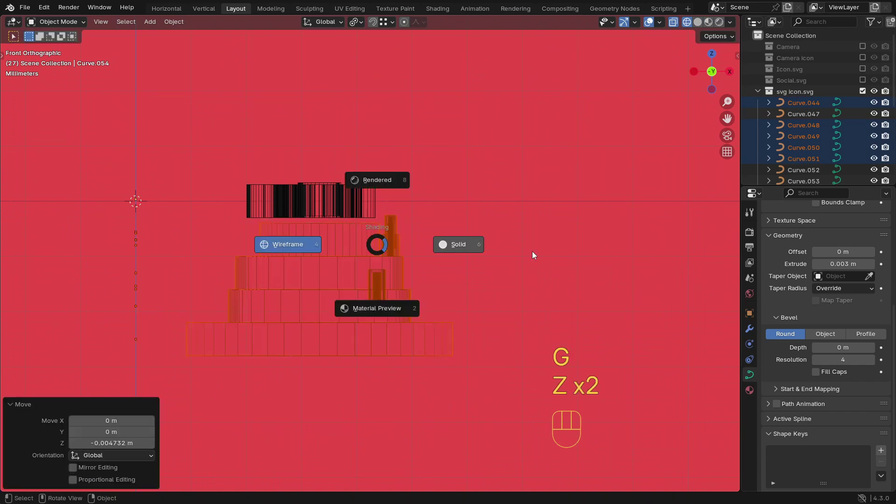
Lower the light lens ring about 0.001 m along Z toward the dark lens cylinder
{"action": "middle_click_drag", "start_coordinate": [532, 251], "coordinate": [391, 281]}
{"action": "left_click", "coordinate": [419, 281]}
{"action": "key", "text": "g"}
{"action": "key", "text": "z"}
{"action": "left_click", "coordinate": [413, 297]}
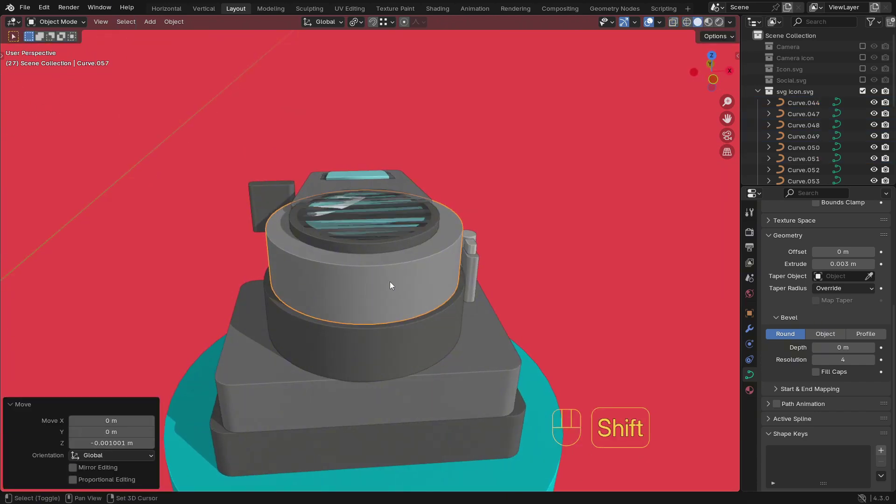
Try to flatten the light lens ring to a Z scale of 0.828, and undo the scaling
{"action": "scroll", "coordinate": [407, 299], "scroll_direction": "up", "scroll_amount": 2}
{"action": "left_click", "coordinate": [417, 299]}
{"action": "key", "text": "g"}
{"action": "right_click", "coordinate": [420, 343]}
{"action": "scroll", "coordinate": [421, 346], "scroll_direction": "down", "scroll_amount": 2}
{"action": "left_click", "coordinate": [404, 306]}
{"action": "key", "text": "s"}
{"action": "key", "text": "z"}
{"action": "left_click", "coordinate": [373, 404]}
{"action": "scroll", "coordinate": [434, 306], "scroll_direction": "down", "scroll_amount": 1}
{"action": "key", "text": "g"}
{"action": "key", "text": "z"}
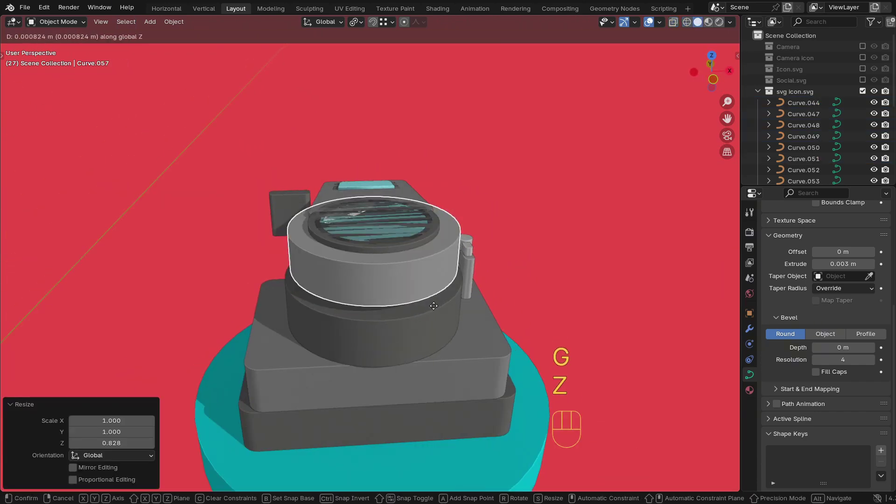
{"action": "right_click", "coordinate": [444, 301]}
{"action": "key", "text": "ctrl+z"}
{"action": "key", "text": "ctrl+z"}
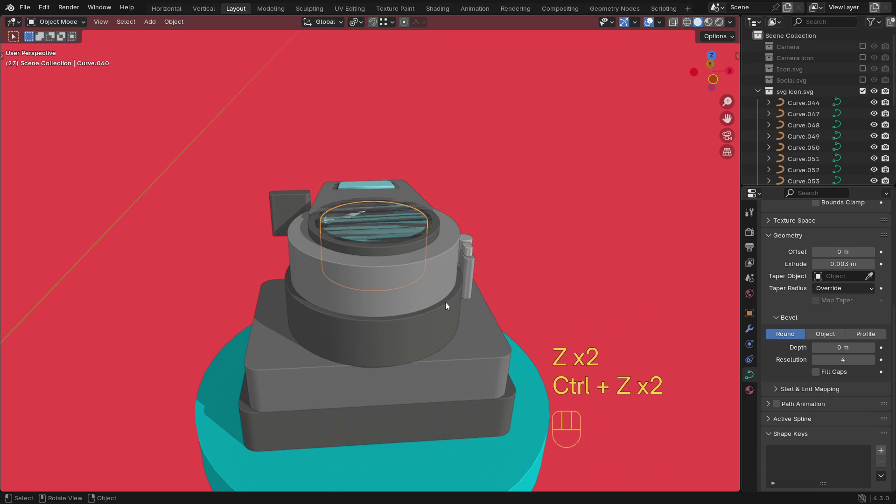
Select all the icon's curves and set each one's origin to its own geometry
{"action": "key", "text": "a"}
{"action": "right_click", "coordinate": [424, 278]}
{"action": "mouse_move", "coordinate": [424, 278]}
{"action": "left_click", "coordinate": [509, 286]}
Flatten the light lens ring to a Z scale of 0.582 and snap it down about 0.00125 m onto the dark cylinder
{"action": "middle_click_drag", "start_coordinate": [461, 289], "coordinate": [466, 248], "text": "ctrl"}
{"action": "left_click", "coordinate": [432, 307]}
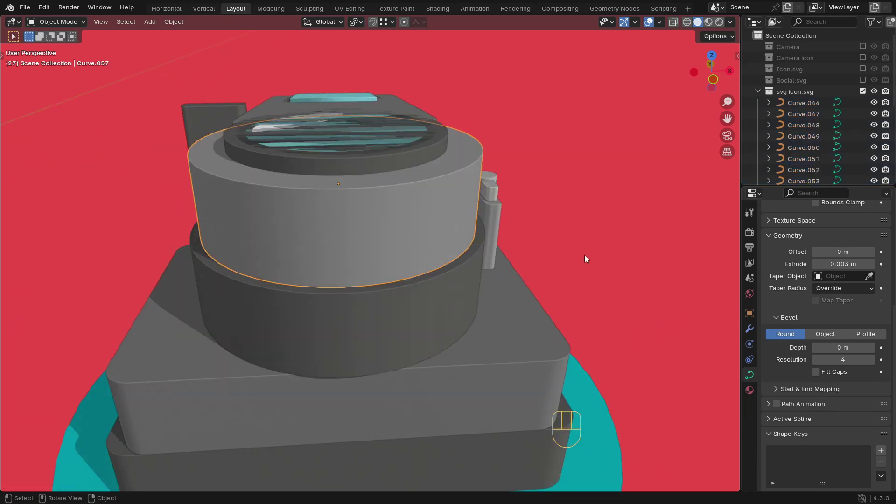
{"action": "key", "text": "s"}
{"action": "key", "text": "z"}
{"action": "left_click", "coordinate": [495, 294]}
{"action": "key", "text": "g"}
{"action": "key", "text": "z"}
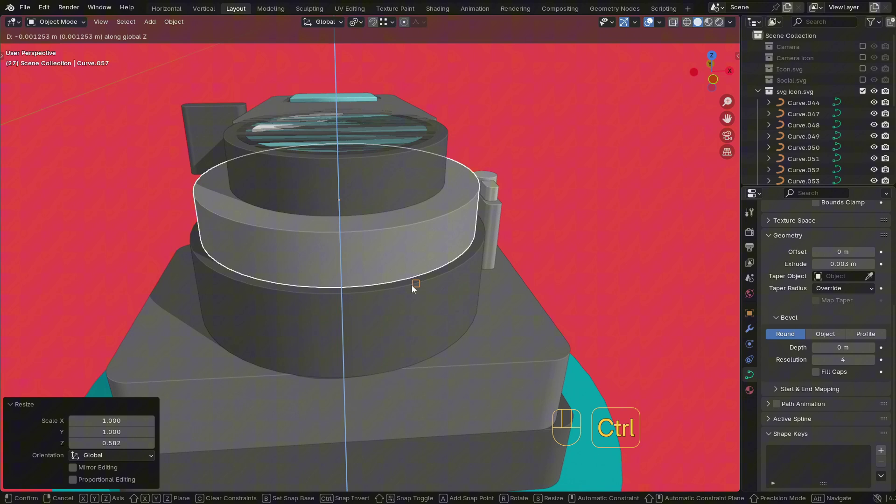
{"action": "left_click", "coordinate": [412, 286]}
Lower the dark grey inner lens ring along Z, and lower it again about 0.00056 m together with the black ring
{"action": "left_click", "coordinate": [449, 305]}
{"action": "middle_click_drag", "start_coordinate": [449, 304], "coordinate": [462, 282]}
{"action": "key", "text": "g"}
{"action": "key", "text": "z"}
{"action": "left_click", "coordinate": [492, 315]}
{"action": "middle_click_drag", "start_coordinate": [492, 316], "coordinate": [420, 323]}
{"action": "left_click", "coordinate": [346, 243], "text": "shift"}
{"action": "key", "text": "g"}
{"action": "key", "text": "z"}
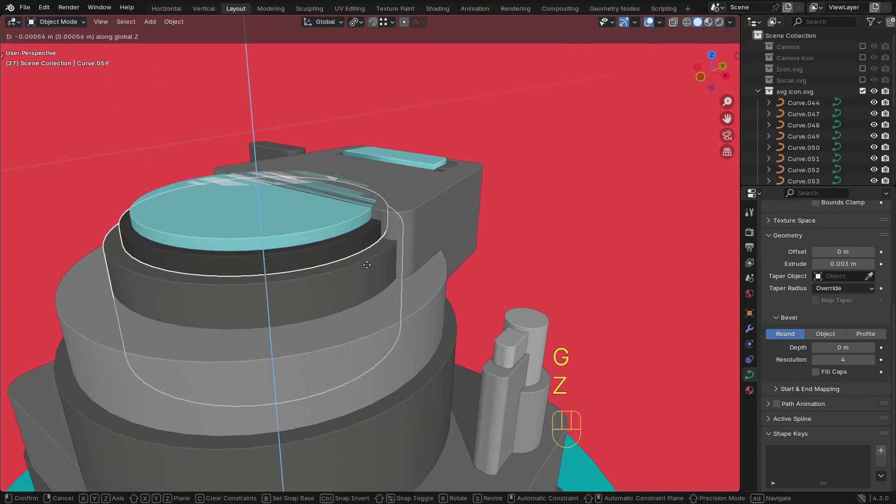
{"action": "left_click", "coordinate": [367, 265]}
Add the teal lens glass and the white highlight to the selection in turn, lowering the inner lens parts along Z
{"action": "left_click", "coordinate": [323, 229], "text": "shift"}
{"action": "key", "text": "g"}
{"action": "key", "text": "z"}
{"action": "left_click", "coordinate": [336, 254]}
{"action": "left_click", "coordinate": [345, 220], "text": "shift"}
{"action": "middle_click_drag", "start_coordinate": [336, 254], "coordinate": [376, 280]}
{"action": "key", "text": "g"}
{"action": "key", "text": "z"}
{"action": "left_click", "coordinate": [480, 280]}
Lower the viewfinder housing along Z, and lower it again together with the dark window frame
{"action": "left_click", "coordinate": [376, 279]}
{"action": "scroll", "coordinate": [376, 279], "scroll_direction": "up", "scroll_amount": 3}
{"action": "key", "text": "g"}
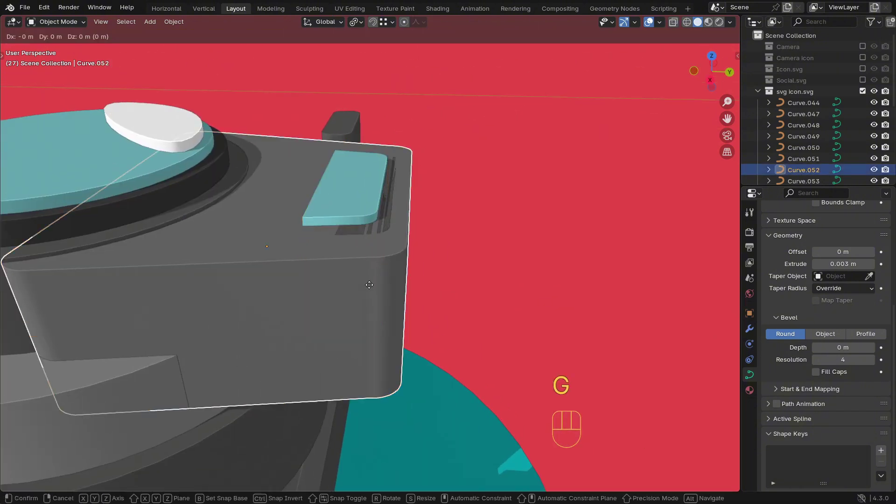
{"action": "key", "text": "z"}
{"action": "left_click", "coordinate": [368, 281]}
{"action": "left_click", "coordinate": [374, 238], "text": "shift"}
{"action": "key", "text": "g"}
{"action": "key", "text": "z"}
{"action": "left_click", "coordinate": [368, 247]}
Lower the viewfinder's window parts along Z, staggering the frame, teal pane and white reflection
{"action": "key", "text": "z"}
{"action": "key", "text": "z"}
{"action": "left_click", "coordinate": [362, 214]}
{"action": "key", "text": "g"}
{"action": "key", "text": "z"}
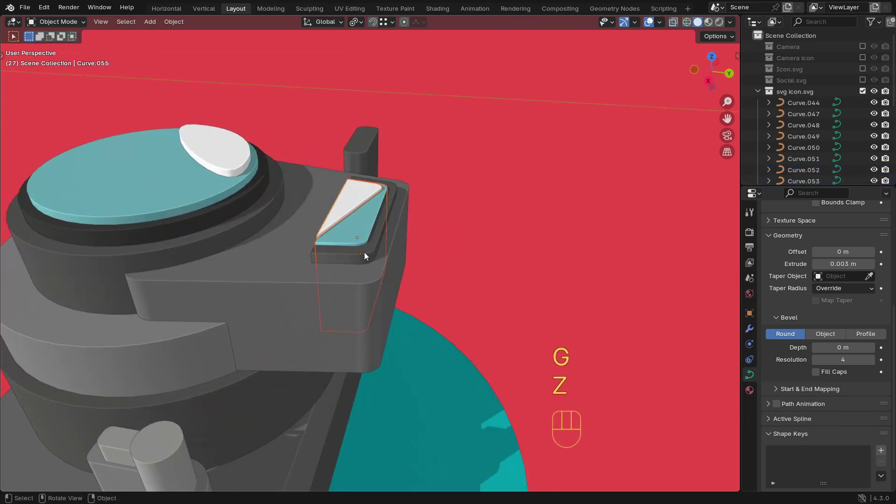
{"action": "left_click", "coordinate": [362, 248]}
Nudge the viewfinder's window parts individually along Y, shifting the white reflection by 0.000063 m
{"action": "mouse_move", "coordinate": [361, 245]}
{"action": "middle_mouse_down", "text": "ctrl"}
{"action": "mouse_move", "coordinate": [347, 228]}
{"action": "mouse_move", "coordinate": [356, 243]}
{"action": "middle_mouse_up", "text": "ctrl"}
{"action": "middle_click_drag", "start_coordinate": [355, 243], "coordinate": [234, 290]}
{"action": "left_click", "coordinate": [454, 265]}
{"action": "key", "text": "g"}
{"action": "key", "text": "y"}
{"action": "left_click", "coordinate": [462, 265]}
{"action": "left_click", "coordinate": [472, 286]}
{"action": "key", "text": "g"}
{"action": "key", "text": "y"}
{"action": "left_click", "coordinate": [471, 281]}
{"action": "left_click", "coordinate": [412, 266]}
{"action": "key", "text": "g"}
{"action": "key", "text": "y"}
{"action": "left_click", "coordinate": [429, 262]}
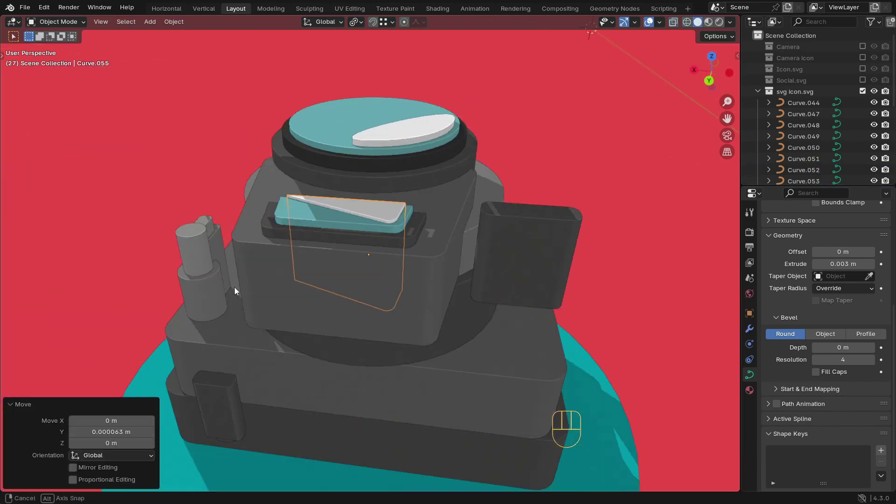
Lower the tall dark block beside the viewfinder along Z, including a 0.006 m drop toward the camera body
{"action": "left_click", "coordinate": [336, 299]}
{"action": "key", "text": "g"}
{"action": "key", "text": "z"}
{"action": "left_click", "coordinate": [337, 323]}
{"action": "middle_click_drag", "start_coordinate": [337, 322], "coordinate": [304, 296]}
{"action": "key", "text": "g"}
{"action": "key", "text": "z"}
{"action": "left_click", "coordinate": [356, 328]}
Resize the dark side block along Z and adjust its height against the camera body
{"action": "key", "text": "s"}
{"action": "key", "text": "z"}
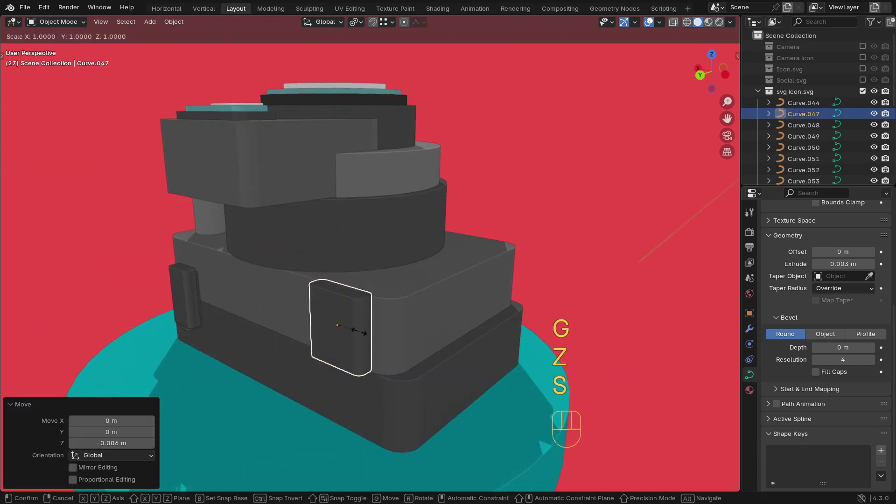
{"action": "left_click", "coordinate": [360, 328]}
{"action": "key", "text": "g"}
{"action": "key", "text": "z"}
{"action": "left_click", "coordinate": [396, 298]}
Select all curves of the camera icon together with its round teal backing disc
{"action": "scroll", "coordinate": [398, 304], "scroll_direction": "down", "scroll_amount": 3}
{"action": "middle_click_drag", "start_coordinate": [398, 304], "coordinate": [374, 299]}
{"action": "left_click", "coordinate": [233, 402]}
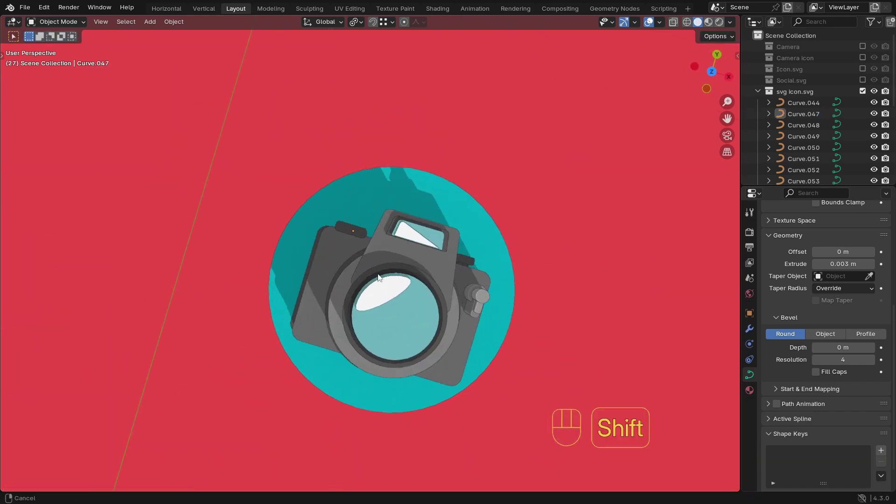
{"action": "middle_click_drag", "start_coordinate": [397, 224], "coordinate": [413, 304]}
{"action": "left_click", "coordinate": [343, 227]}
{"action": "key", "text": "KP_Decimal"}
{"action": "scroll", "coordinate": [422, 237], "scroll_direction": "down", "scroll_amount": 8}
{"action": "key", "text": "z"}
{"action": "left_click_drag", "start_coordinate": [470, 146], "coordinate": [200, 376]}
{"action": "key", "text": "z"}
{"action": "key", "text": "r"}
{"action": "key", "text": "x"}
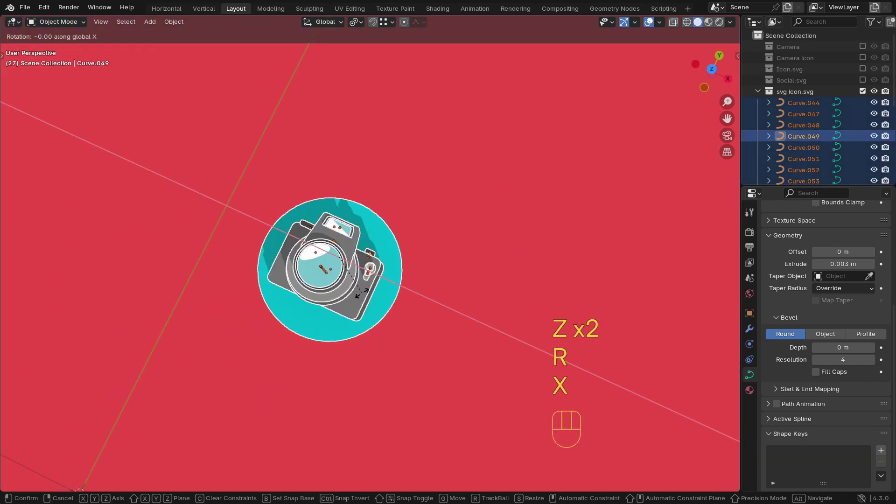
{"action": "key", "text": "9"}
{"action": "key", "text": "0"}
{"action": "key", "text": "ctrl+z"}
Rotate the whole selected camera icon 90° about the global X axis
{"action": "key", "text": "r"}
{"action": "key", "text": "x"}
{"action": "key", "text": "9"}
{"action": "key", "text": "0"}
{"action": "key", "text": "Return"}
Move the camera parts in front of the rear body along Y, leaving the rear body and teal disc in place
{"action": "left_click", "coordinate": [353, 274]}
{"action": "key", "text": "KP_Decimal"}
{"action": "key", "text": "KP_1"}
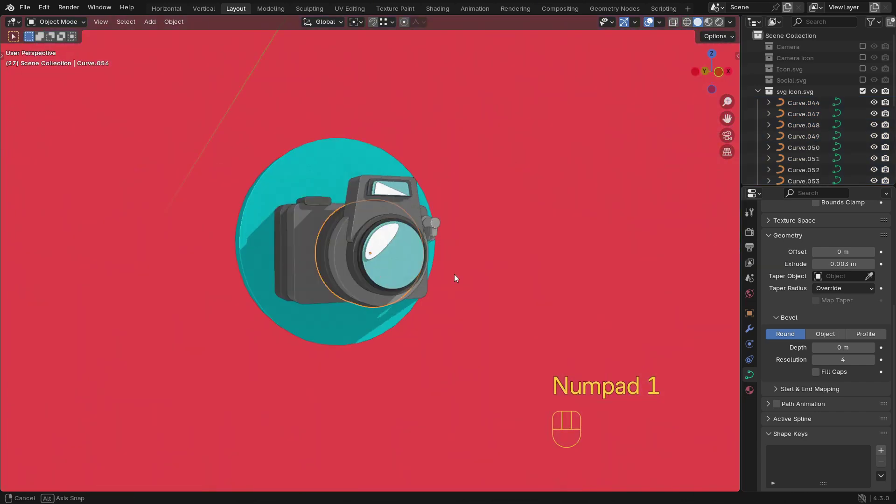
{"action": "middle_click_drag", "start_coordinate": [456, 275], "coordinate": [409, 298]}
{"action": "key", "text": "KP_7"}
{"action": "key", "text": "z"}
{"action": "left_click_drag", "start_coordinate": [491, 340], "coordinate": [182, 212]}
{"action": "key", "text": "g"}
{"action": "key", "text": "y"}
{"action": "left_click", "coordinate": [366, 210]}
{"action": "left_click", "coordinate": [366, 210]}
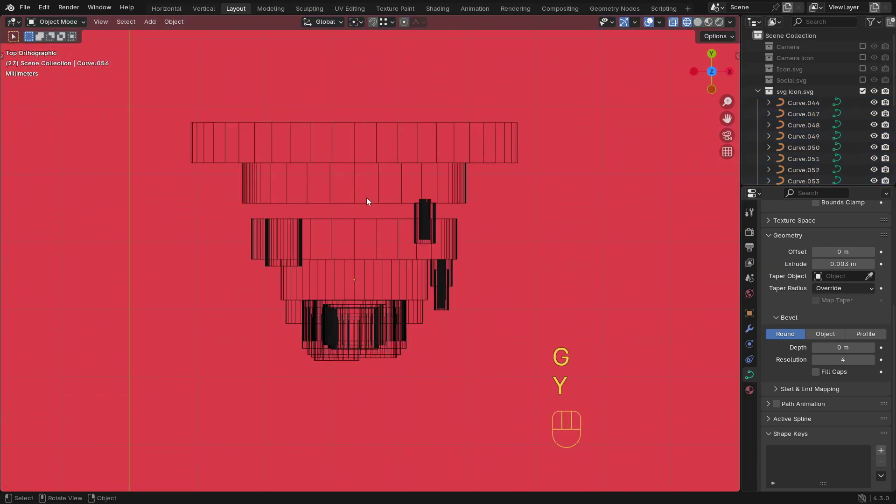
Scale the rear camera body along Y and shift it along Y to close the gap to the front body
{"action": "left_click", "coordinate": [368, 200]}
{"action": "key", "text": "s"}
{"action": "key", "text": "s"}
{"action": "key", "text": "z"}
{"action": "key", "text": "y"}
{"action": "left_click", "coordinate": [394, 202]}
{"action": "middle_click_drag", "start_coordinate": [394, 202], "coordinate": [525, 191], "text": "ctrl"}
{"action": "key", "text": "g"}
{"action": "key", "text": "y"}
{"action": "middle_click_drag", "start_coordinate": [534, 191], "coordinate": [345, 289], "text": "shift"}
{"action": "left_click", "coordinate": [399, 253]}
Reposition the small dark block on top of the camera body along Y
{"action": "key", "text": "z"}
{"action": "middle_click_drag", "start_coordinate": [345, 289], "coordinate": [374, 269]}
{"action": "middle_click_drag", "start_coordinate": [373, 268], "coordinate": [326, 322], "text": "ctrl"}
{"action": "key", "text": "g"}
{"action": "key", "text": "y"}
{"action": "left_click", "coordinate": [348, 318]}
{"action": "middle_click_drag", "start_coordinate": [326, 322], "coordinate": [347, 333]}
Resize the dark top block along Y and adjust its Y position on the camera body
{"action": "left_click", "coordinate": [348, 334]}
{"action": "left_click", "coordinate": [348, 334]}
{"action": "key", "text": "s"}
{"action": "key", "text": "x"}
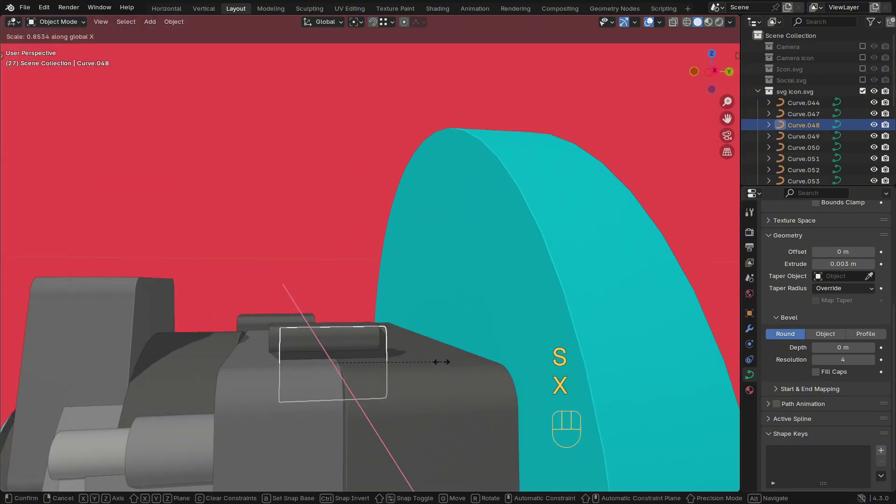
{"action": "key", "text": "y"}
{"action": "left_click", "coordinate": [427, 362]}
{"action": "key", "text": "g"}
{"action": "key", "text": "y"}
{"action": "left_click", "coordinate": [414, 366]}
{"action": "key", "text": "g"}
{"action": "key", "text": "z"}
{"action": "key", "text": "ctrl+z"}
Frame the whole icon in an orthographic view, clear the selection and hide the viewport overlays
{"action": "left_click", "coordinate": [606, 265]}
{"action": "middle_click_drag", "start_coordinate": [373, 290], "coordinate": [282, 368]}
{"action": "key", "text": "a"}
{"action": "key", "text": "KP_Decimal"}
{"action": "key", "text": "KP_5"}
{"action": "left_click", "coordinate": [581, 190]}
{"action": "left_click", "coordinate": [649, 22]}
{"action": "middle_click_drag", "start_coordinate": [581, 189], "coordinate": [506, 164]}
Turn off the Screencast Keys display
{"action": "key", "text": "n"}
{"action": "left_click", "coordinate": [603, 52]}
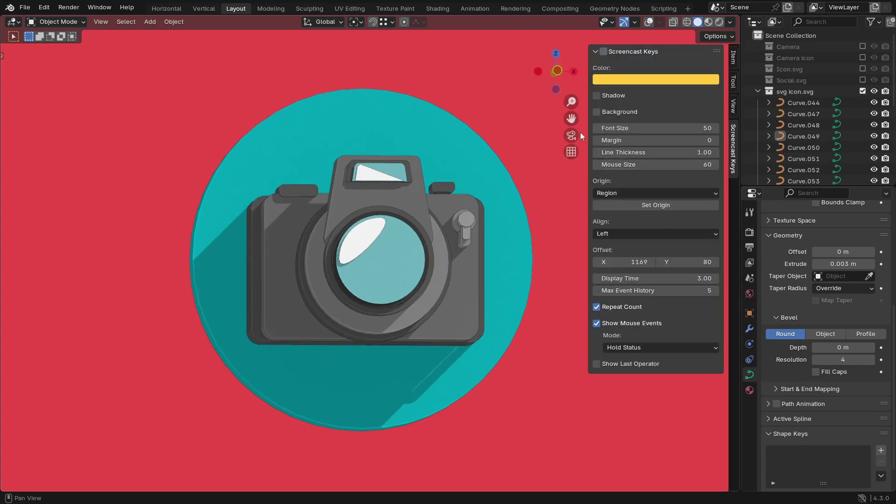
{"action": "key", "text": "n"}
Maximize the 3D viewport, inspect the finished icon from several angles and save the file
{"action": "middle_click_drag", "start_coordinate": [581, 133], "coordinate": [600, 239]}
{"action": "key", "text": "ctrl+space"}
{"action": "key", "text": "ctrl+s"}
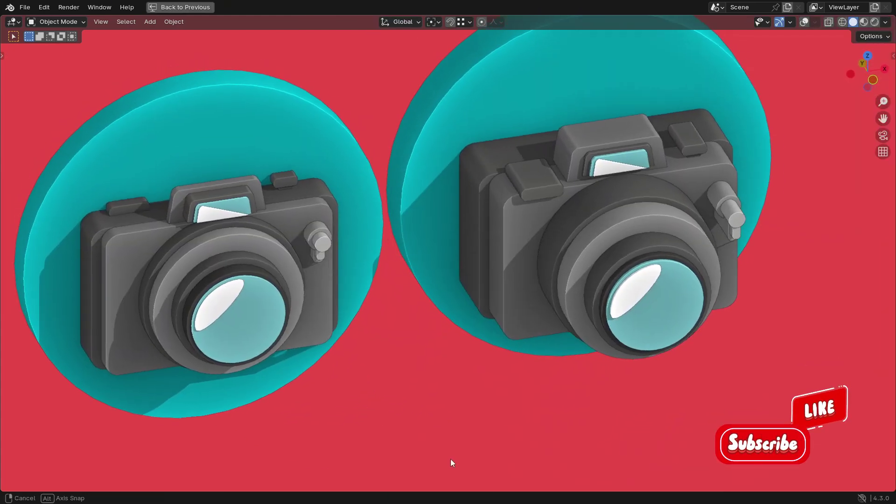
{"action": "middle_click_drag", "start_coordinate": [450, 460], "coordinate": [350, 427]}
{"action": "key", "text": "ctrl+s"}
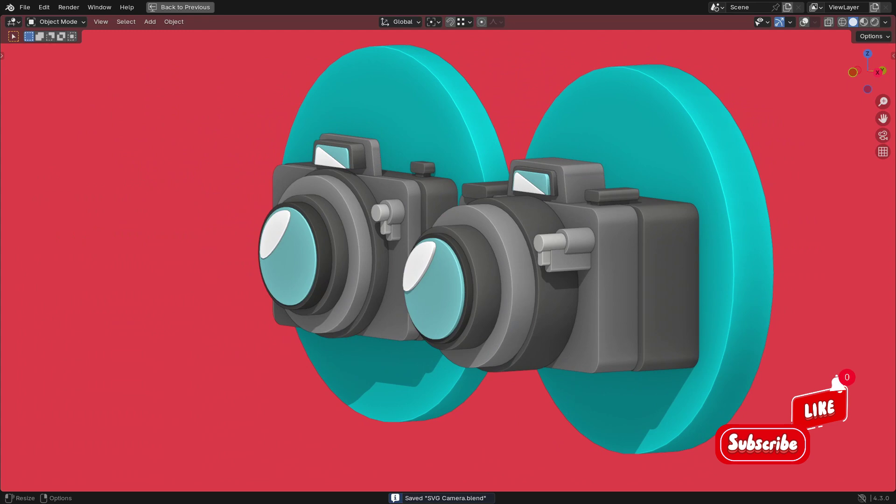